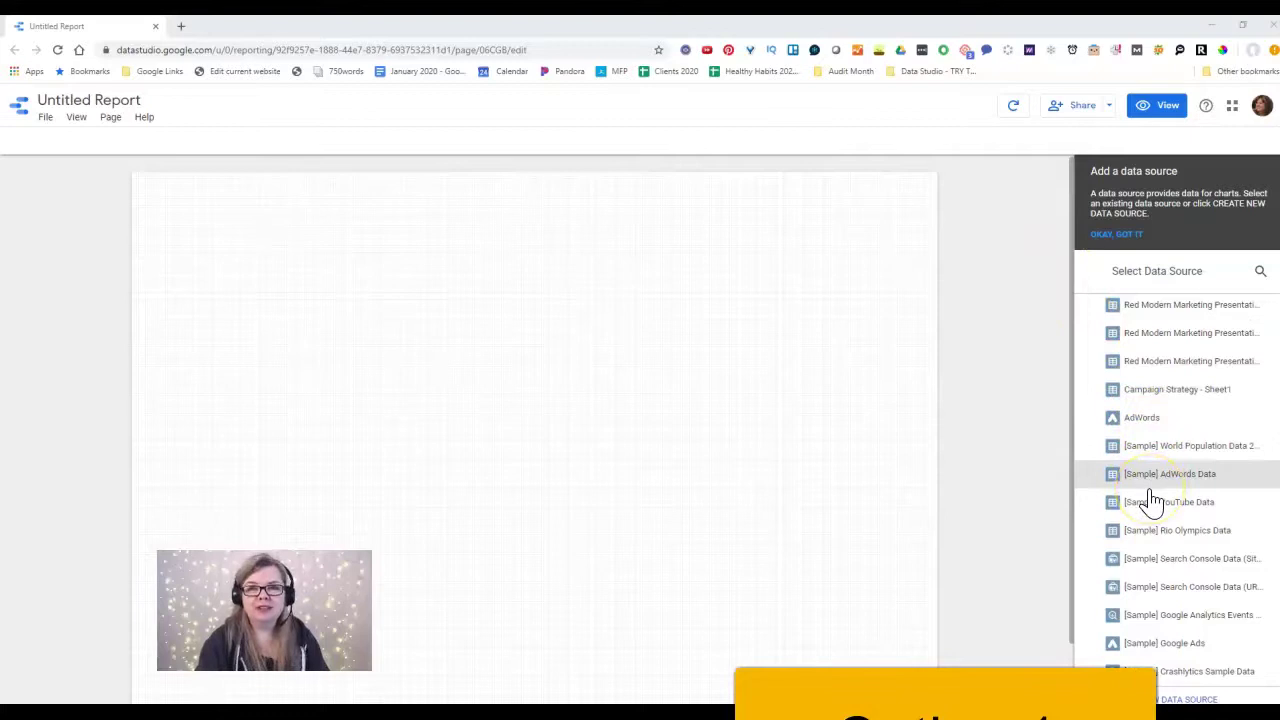
Add the [Sample] World Population Data 2005 - 2014 source to the report and review the new table's data settings
{"action": "left_click", "coordinate": [1160, 558]}
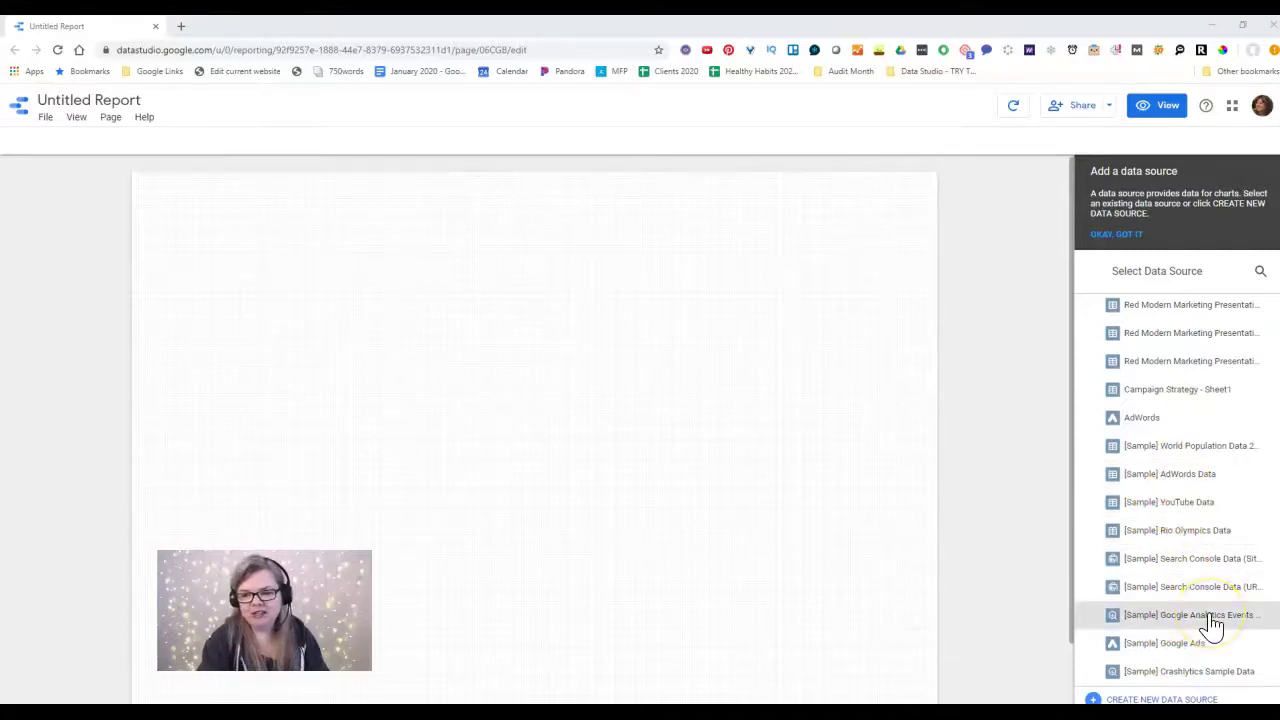
{"action": "left_click", "coordinate": [1191, 449]}
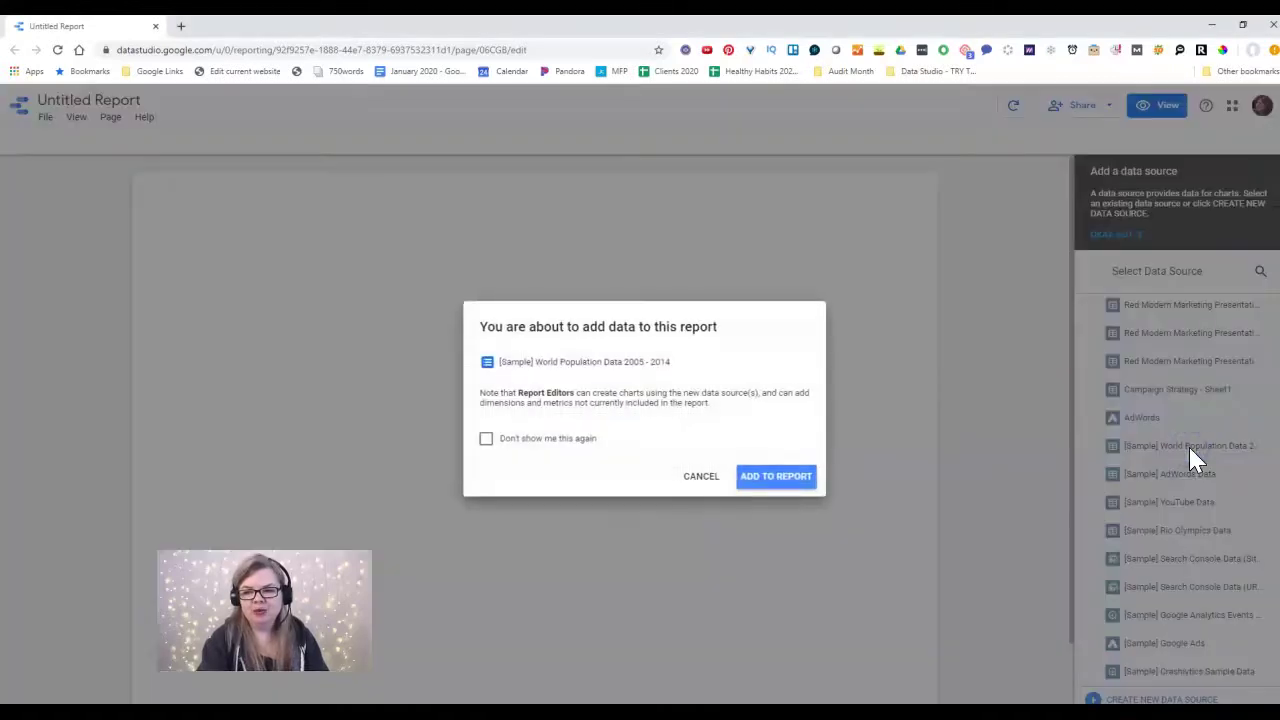
{"action": "left_click", "coordinate": [774, 478]}
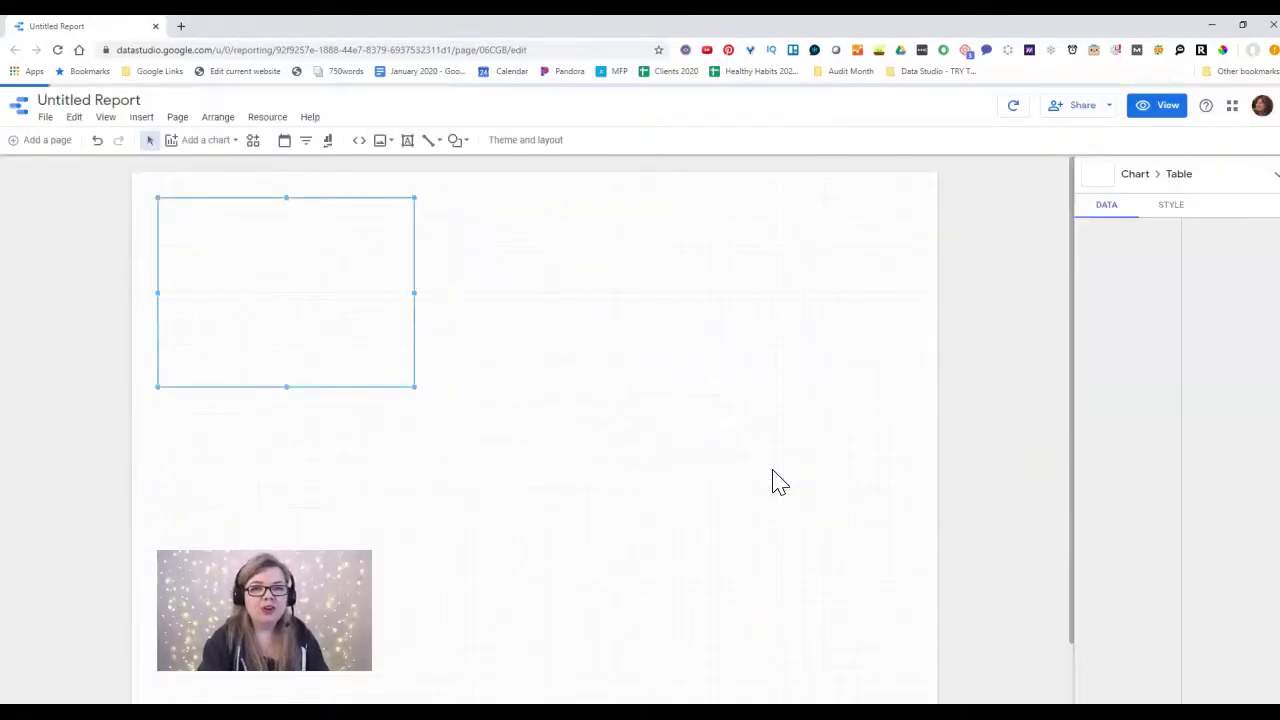
{"action": "left_click", "coordinate": [643, 350]}
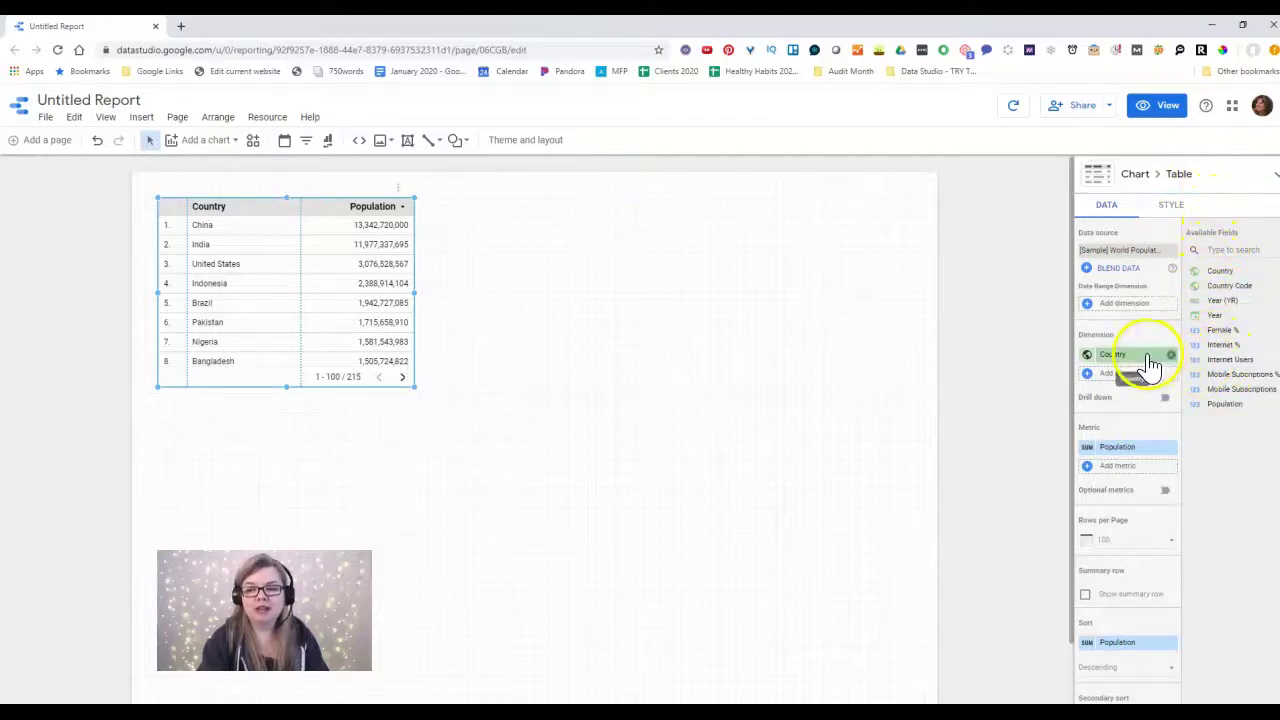
{"action": "scroll", "coordinate": [1140, 520], "scroll_direction": "down", "scroll_amount": 3}
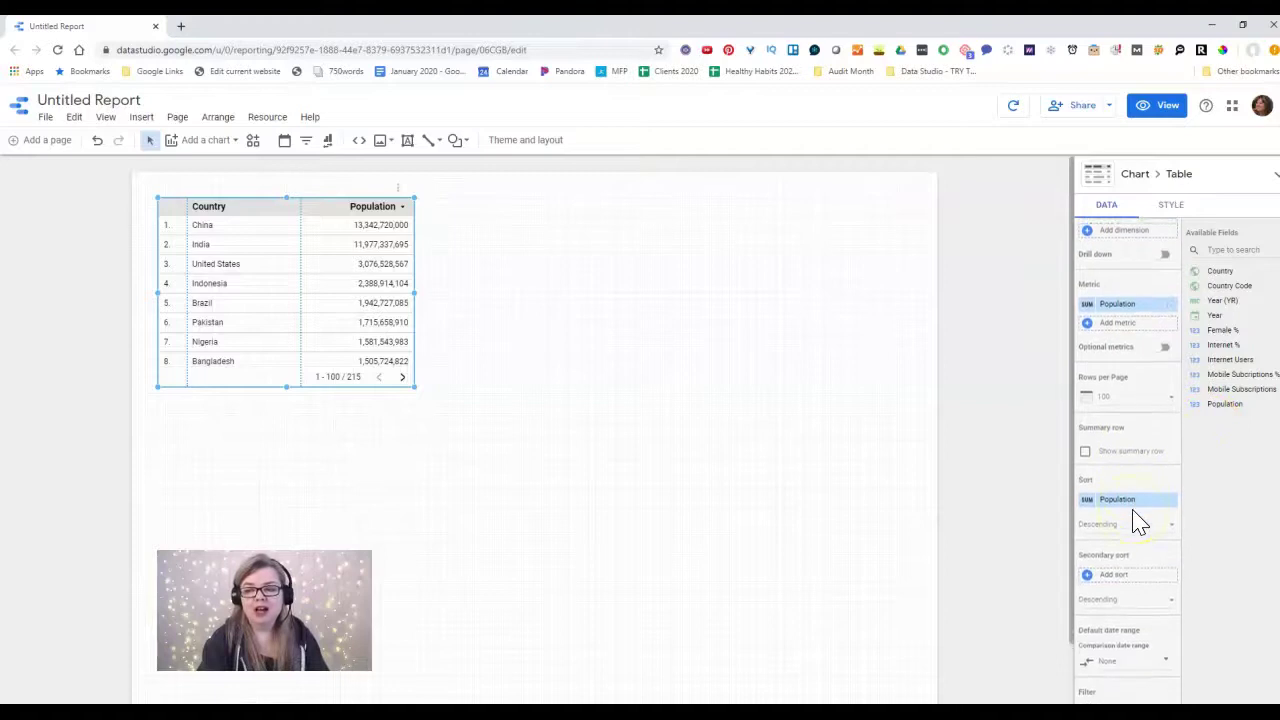
{"action": "scroll", "coordinate": [1141, 590], "scroll_direction": "up", "scroll_amount": 3}
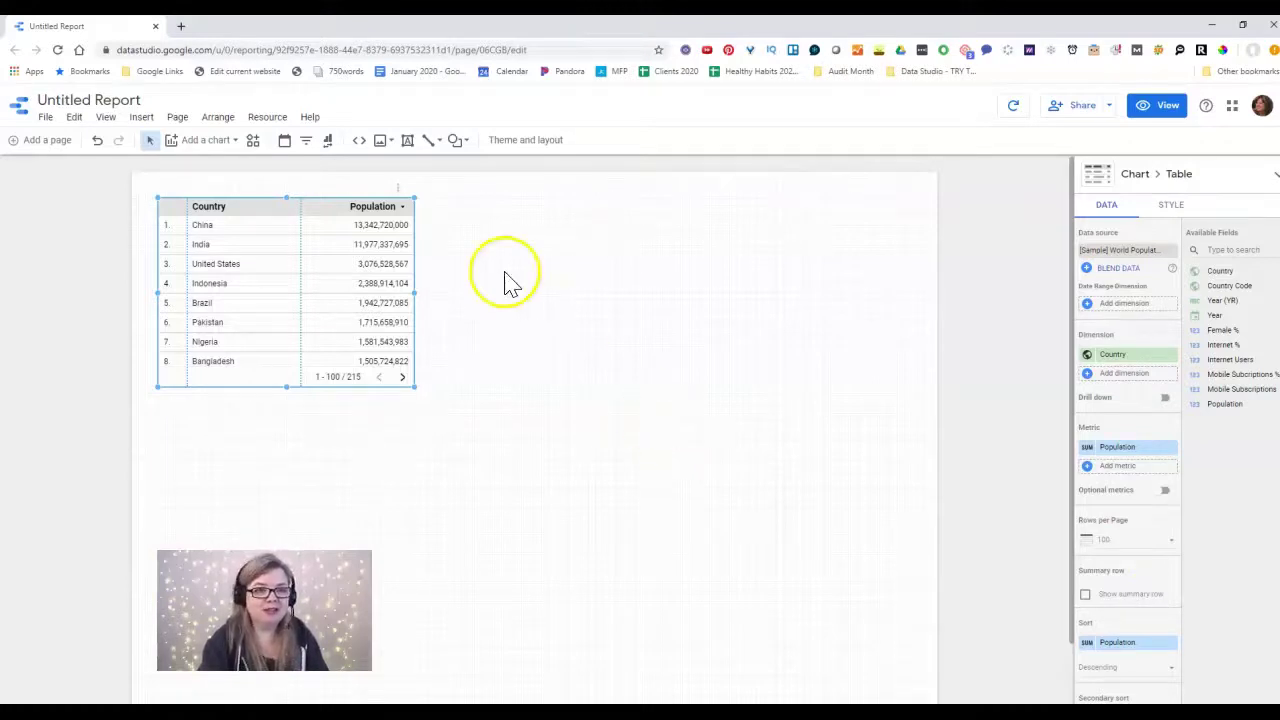
Insert a time series chart beside the country population table
{"action": "left_click", "coordinate": [203, 141]}
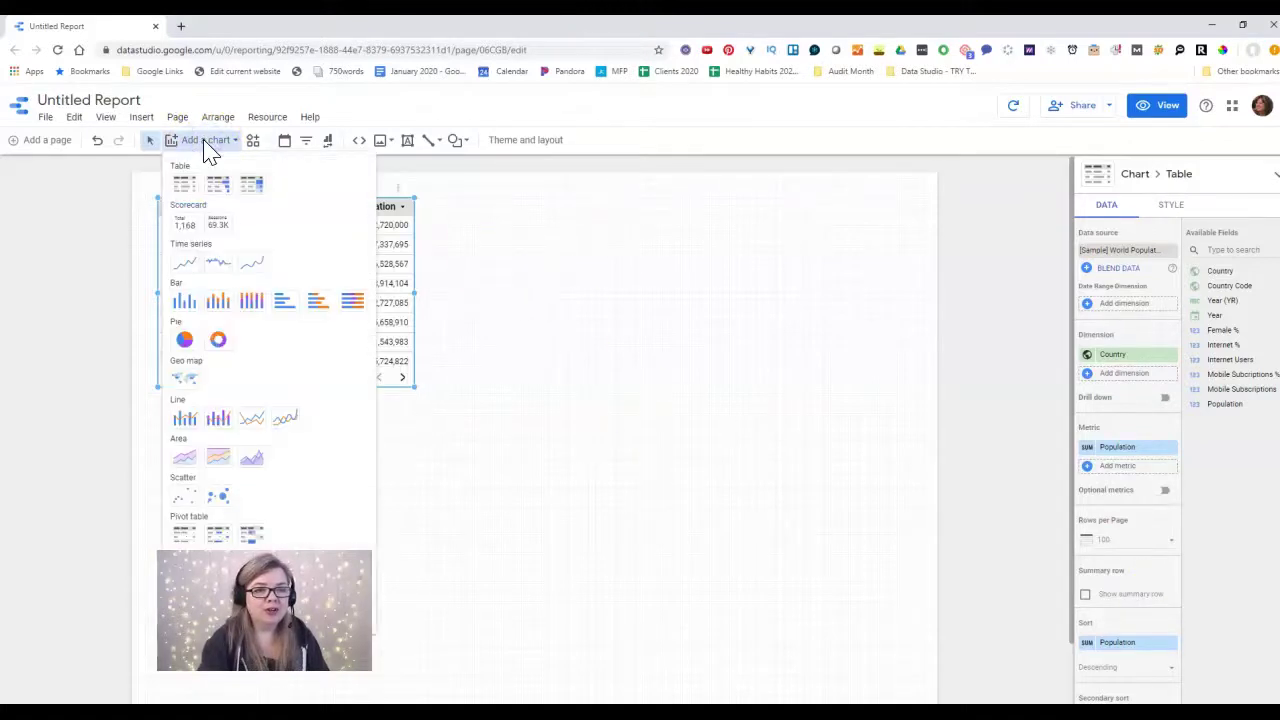
{"action": "left_click", "coordinate": [185, 263]}
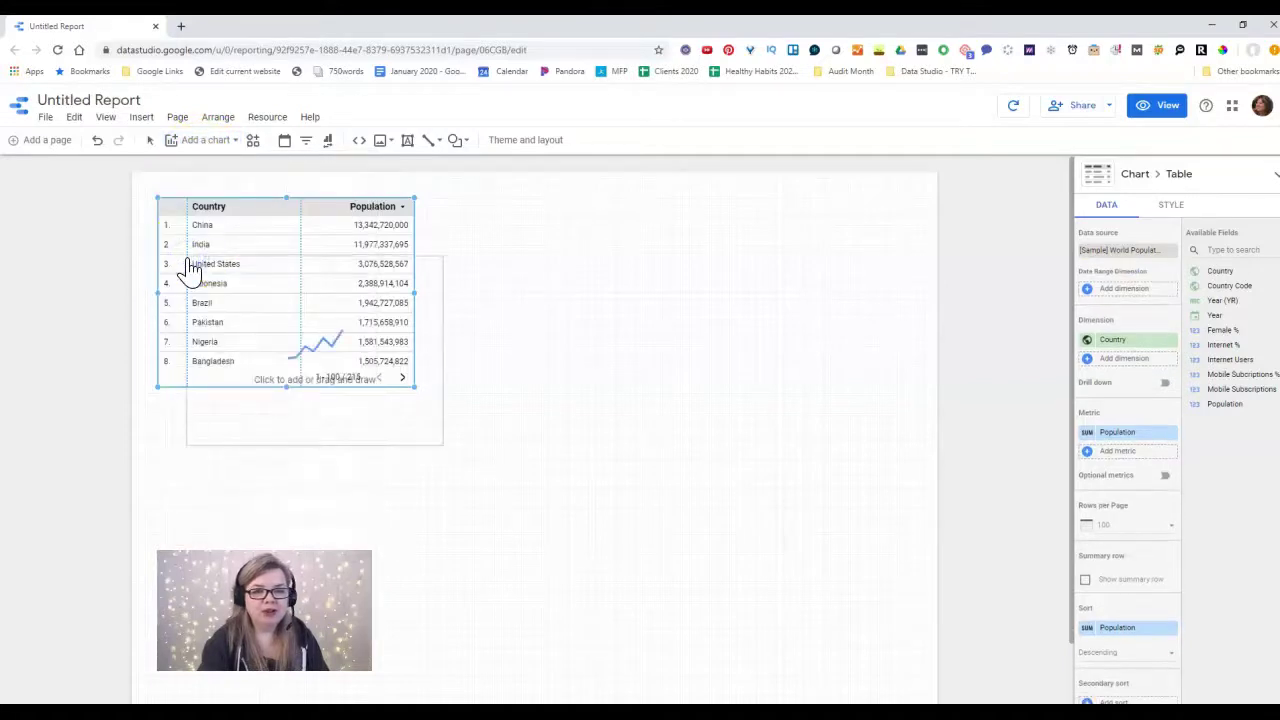
{"action": "left_click", "coordinate": [440, 204]}
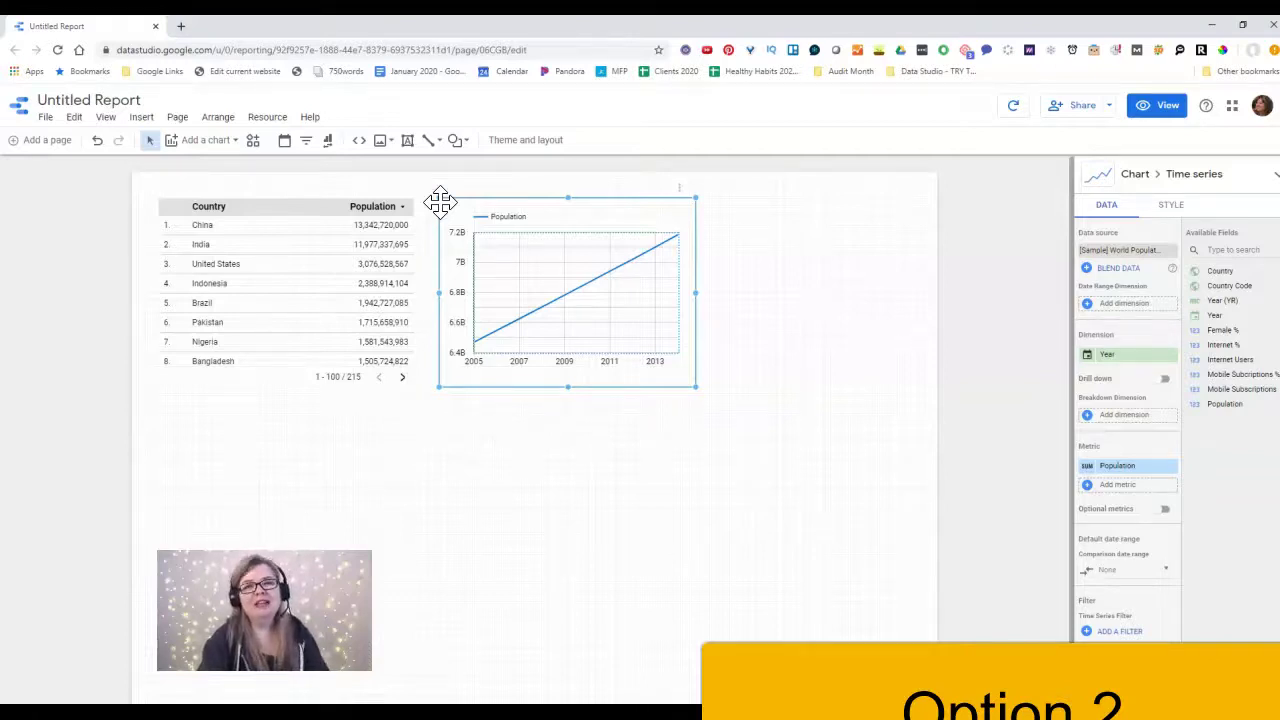
Look through the data sources available for the time series chart and start creating a new one
{"action": "left_click", "coordinate": [1115, 250]}
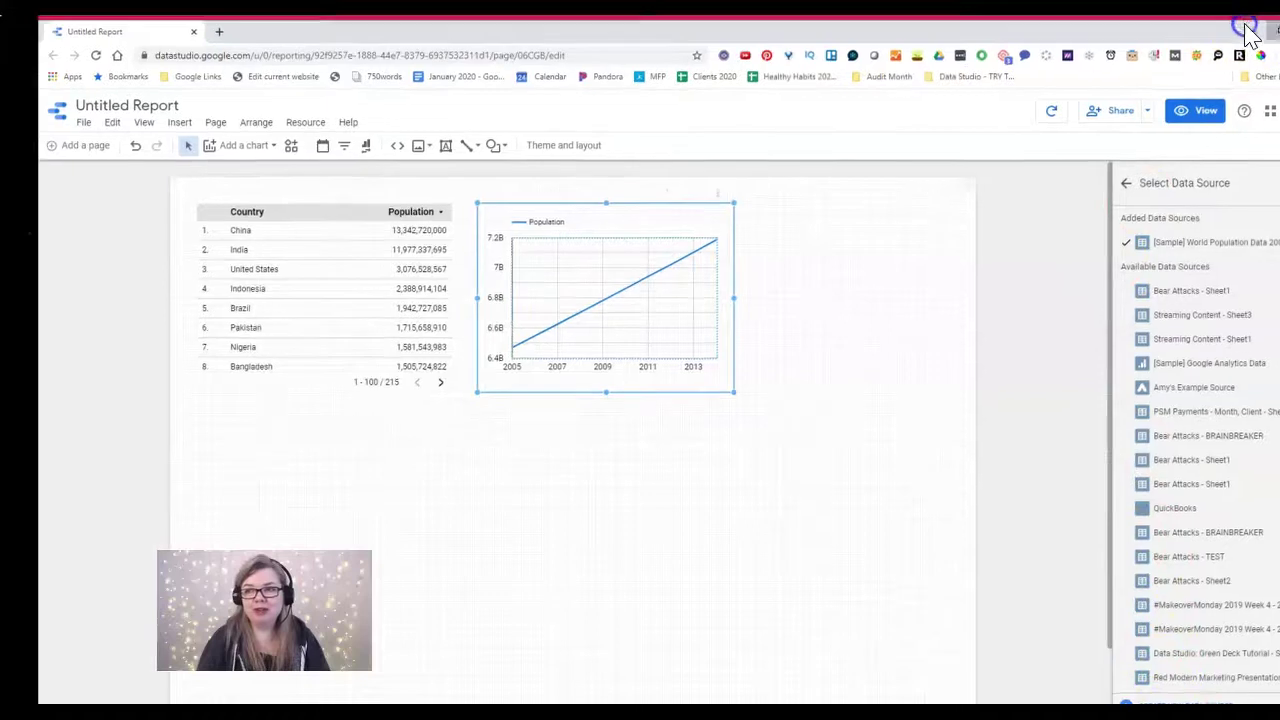
{"action": "scroll", "coordinate": [1158, 675], "scroll_direction": "down", "scroll_amount": 3}
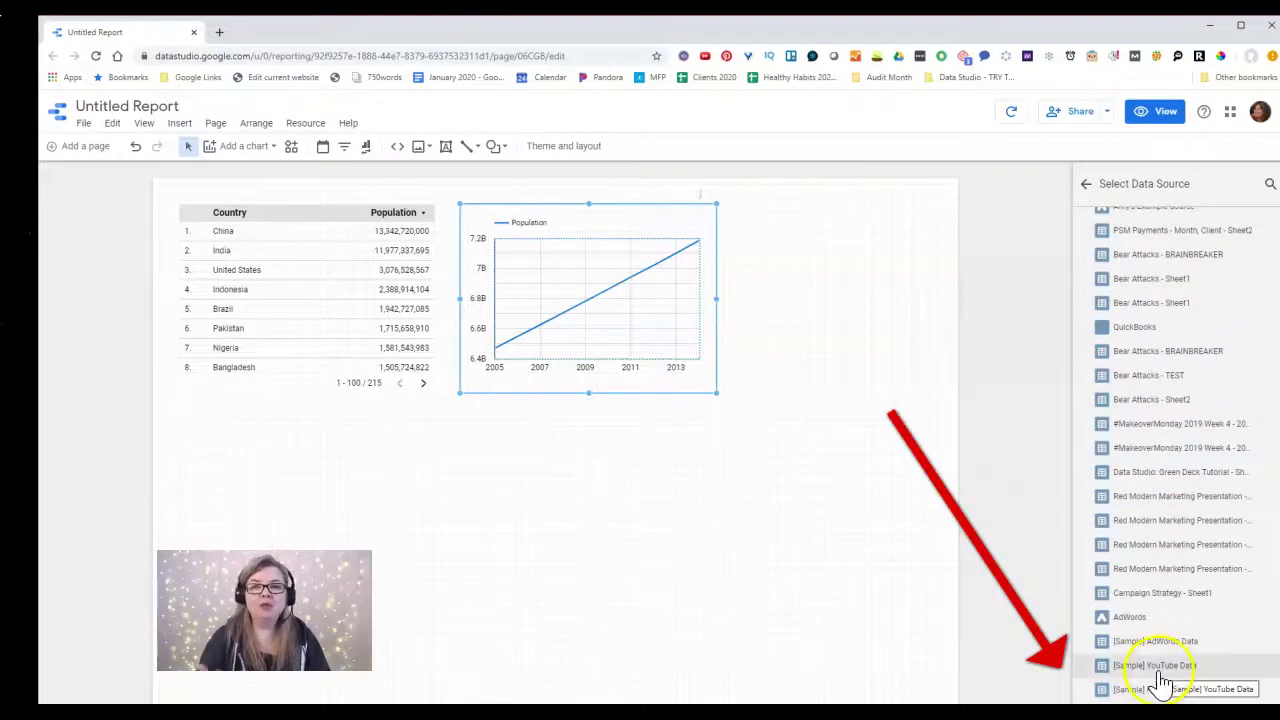
{"action": "left_click", "coordinate": [1240, 28]}
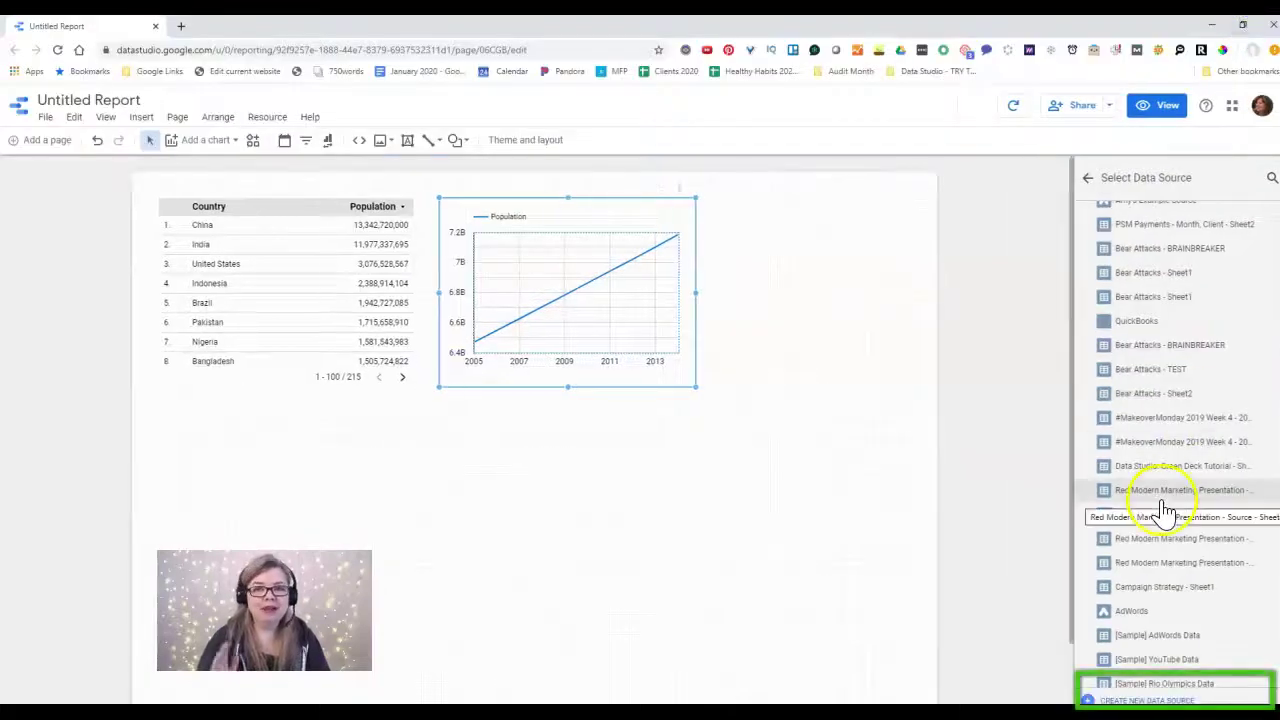
{"action": "left_click", "coordinate": [1122, 700]}
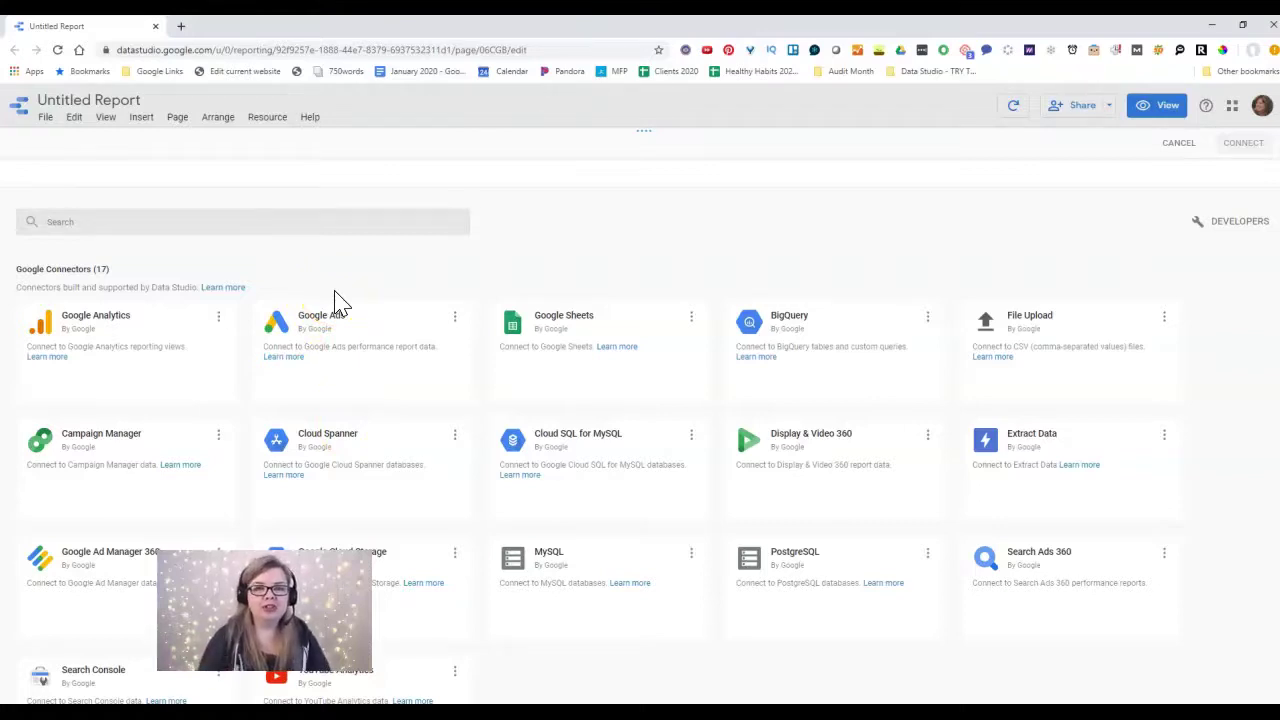
Browse the Google and partner connectors offered for the new data source
{"action": "scroll", "coordinate": [234, 363], "scroll_direction": "down", "scroll_amount": 1}
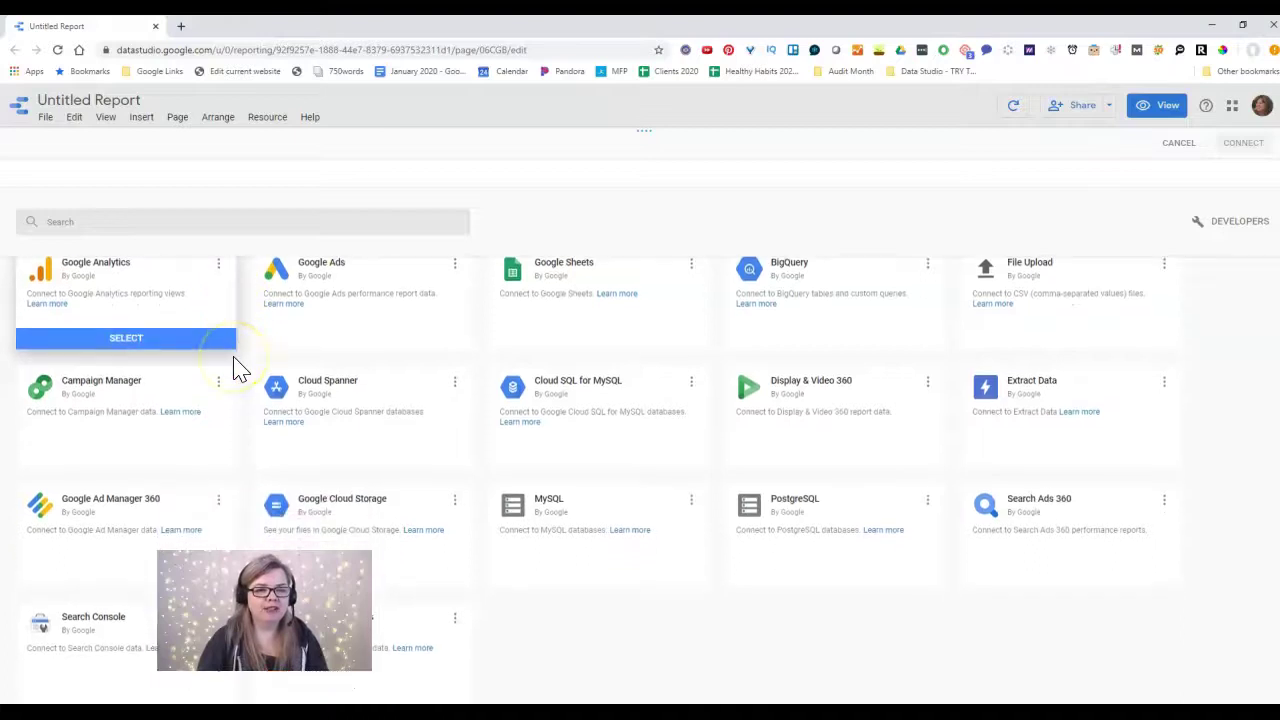
{"action": "scroll", "coordinate": [240, 368], "scroll_direction": "up", "scroll_amount": 1}
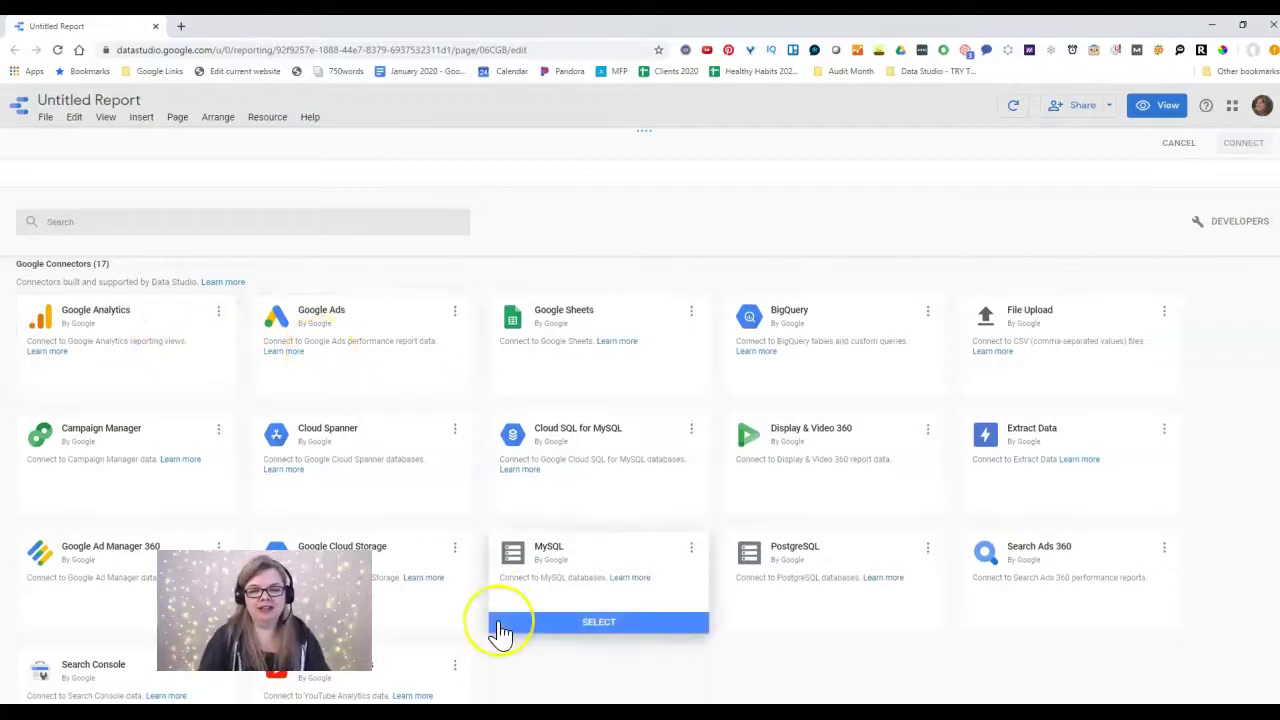
{"action": "scroll", "coordinate": [494, 629], "scroll_direction": "down", "scroll_amount": 1}
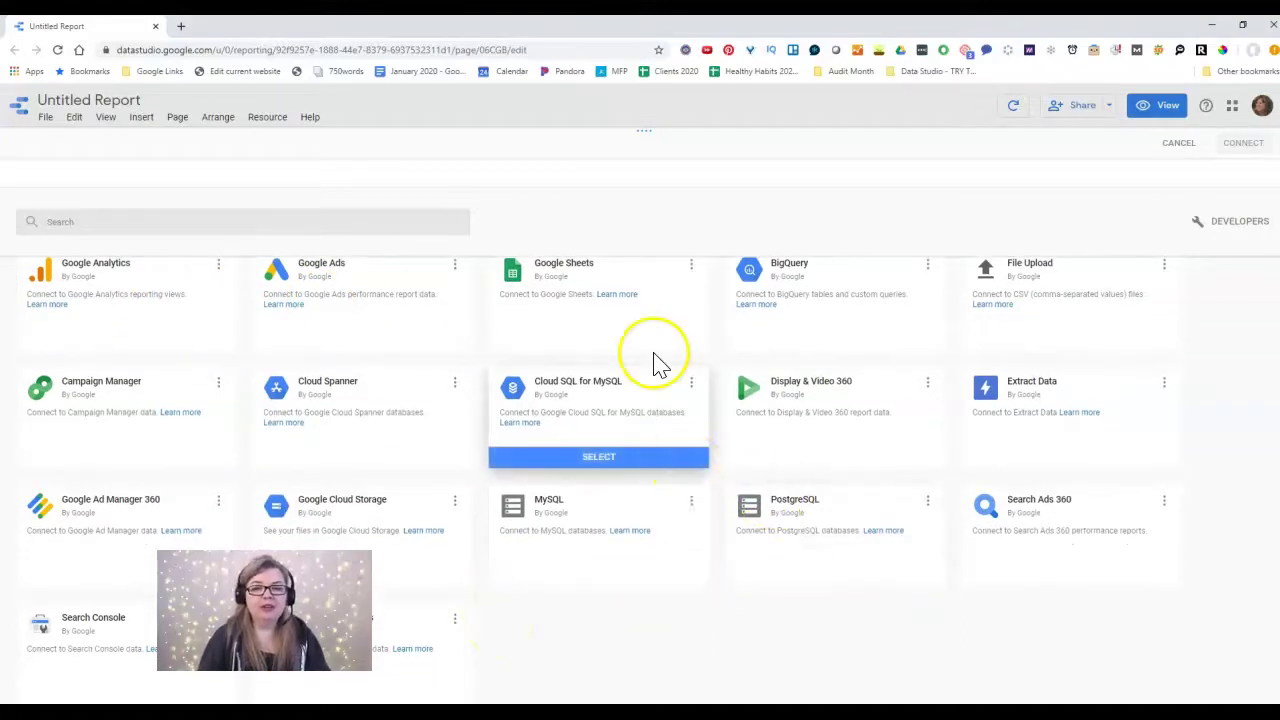
{"action": "scroll", "coordinate": [696, 612], "scroll_direction": "down", "scroll_amount": 4}
{"action": "scroll", "coordinate": [697, 612], "scroll_direction": "down", "scroll_amount": 2}
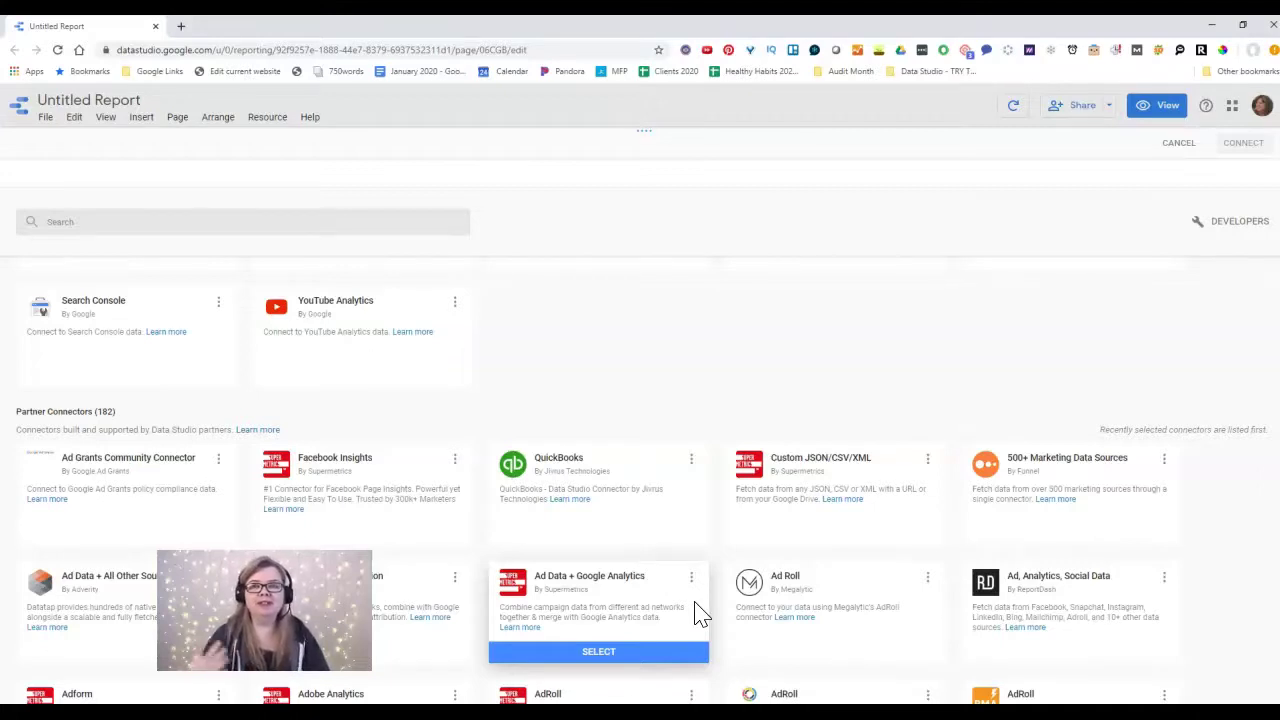
{"action": "scroll", "coordinate": [700, 612], "scroll_direction": "down", "scroll_amount": 5}
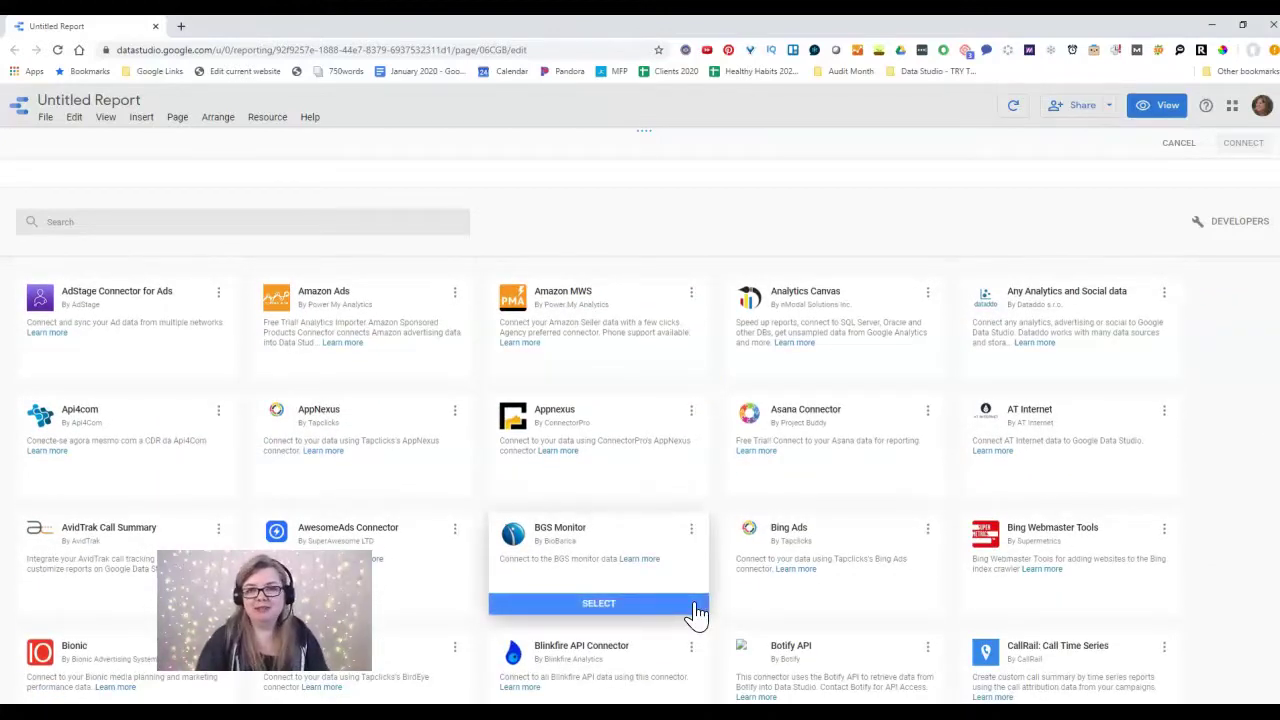
{"action": "scroll", "coordinate": [697, 612], "scroll_direction": "down", "scroll_amount": 1}
{"action": "scroll", "coordinate": [697, 612], "scroll_direction": "up", "scroll_amount": 3}
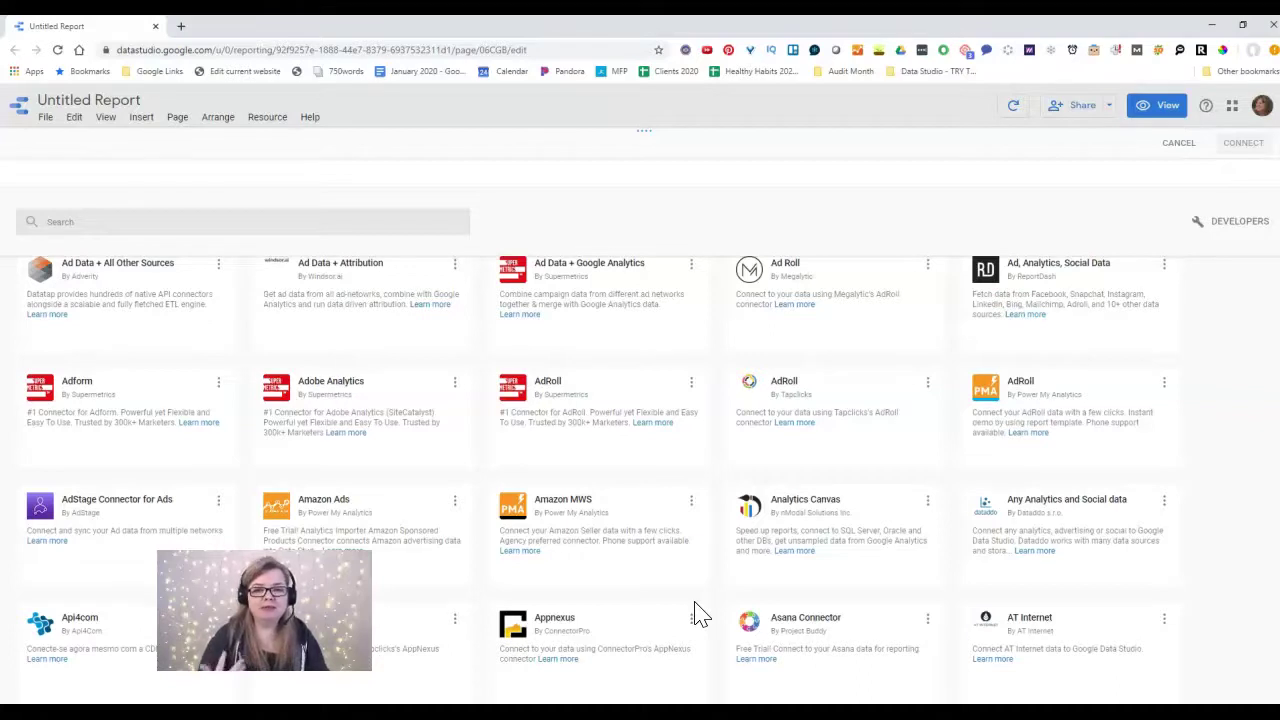
{"action": "left_click", "coordinate": [476, 514]}
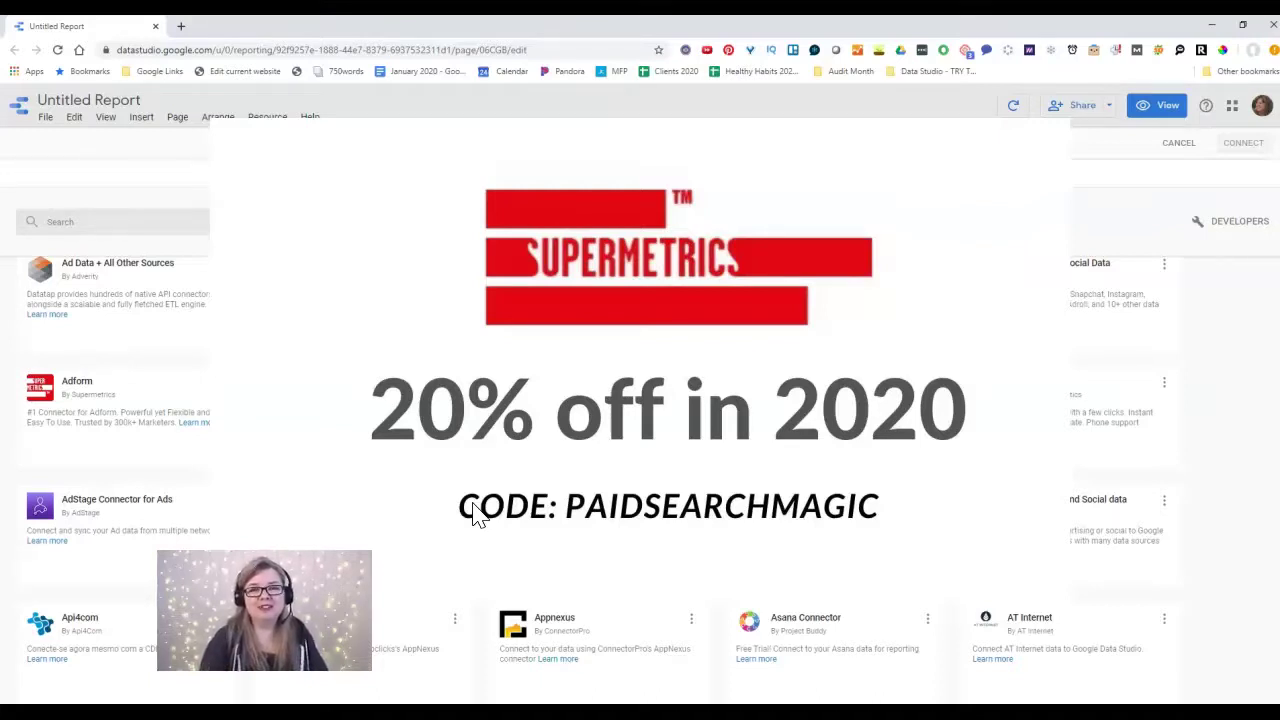
Choose Google Sheets as the connector for the new data source
{"action": "scroll", "coordinate": [488, 537], "scroll_direction": "up", "scroll_amount": 3}
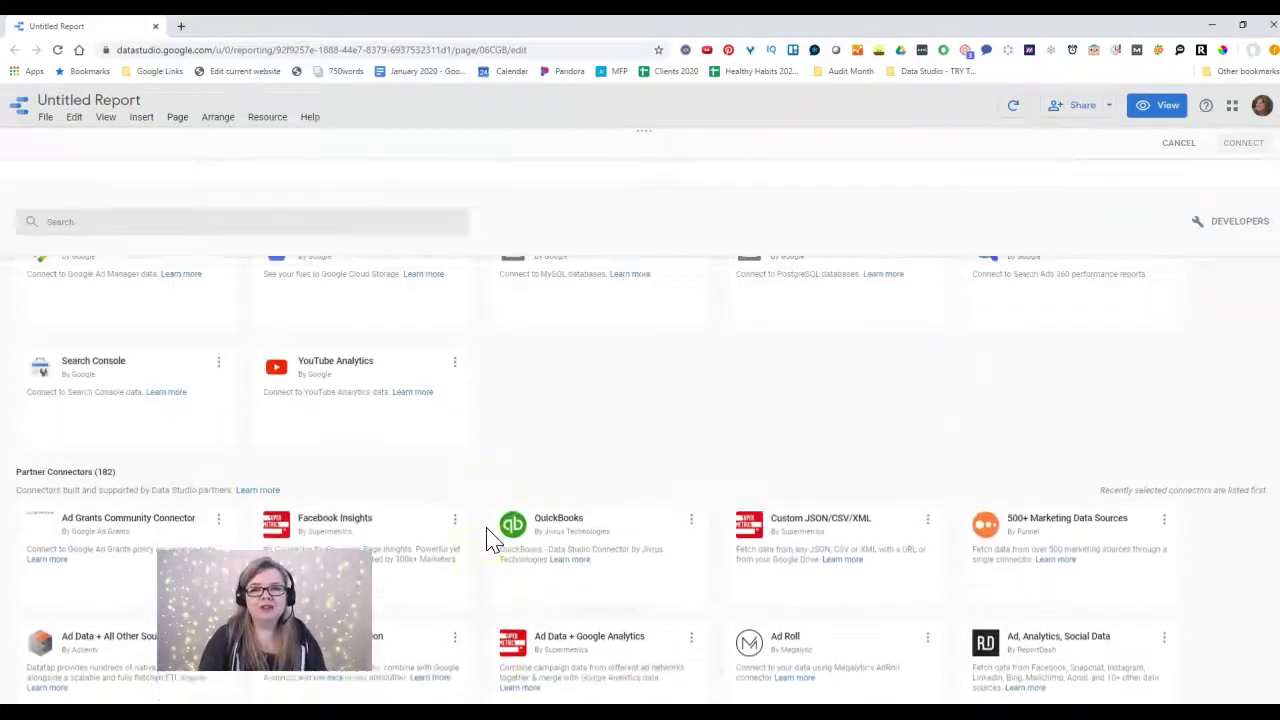
{"action": "scroll", "coordinate": [488, 537], "scroll_direction": "up", "scroll_amount": 3}
{"action": "mouse_move", "coordinate": [540, 385]}
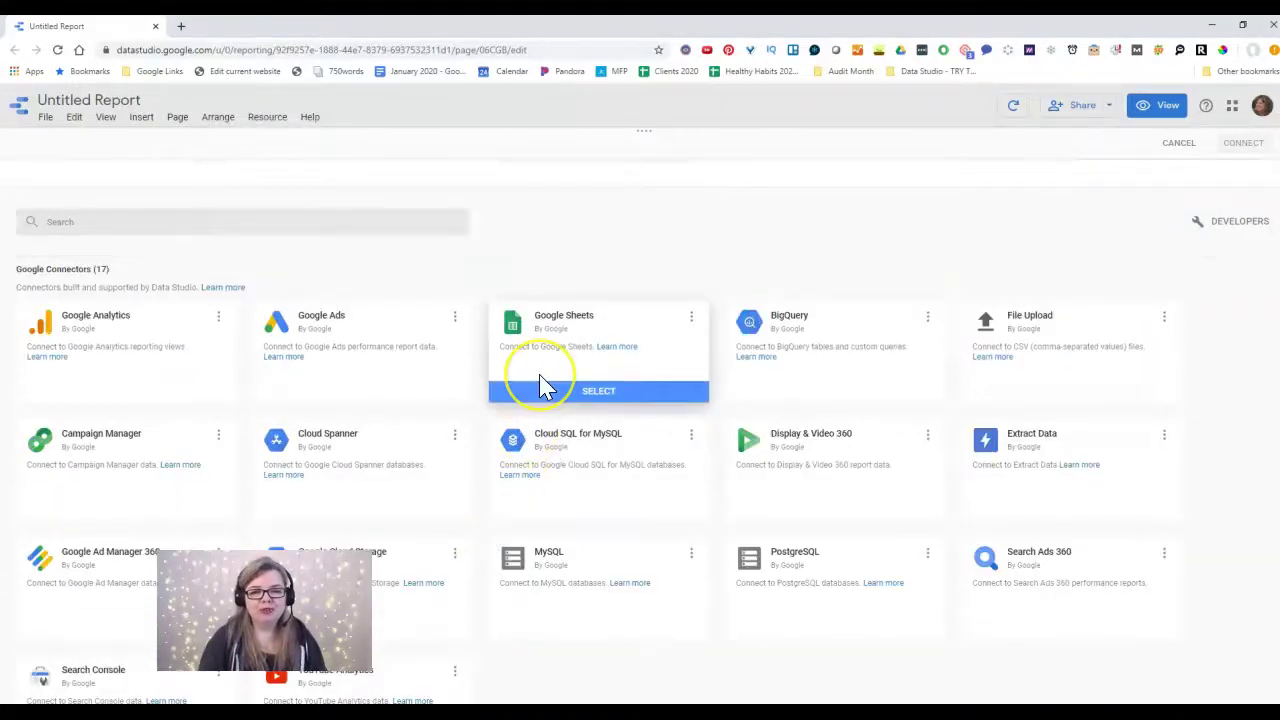
{"action": "left_click", "coordinate": [591, 399]}
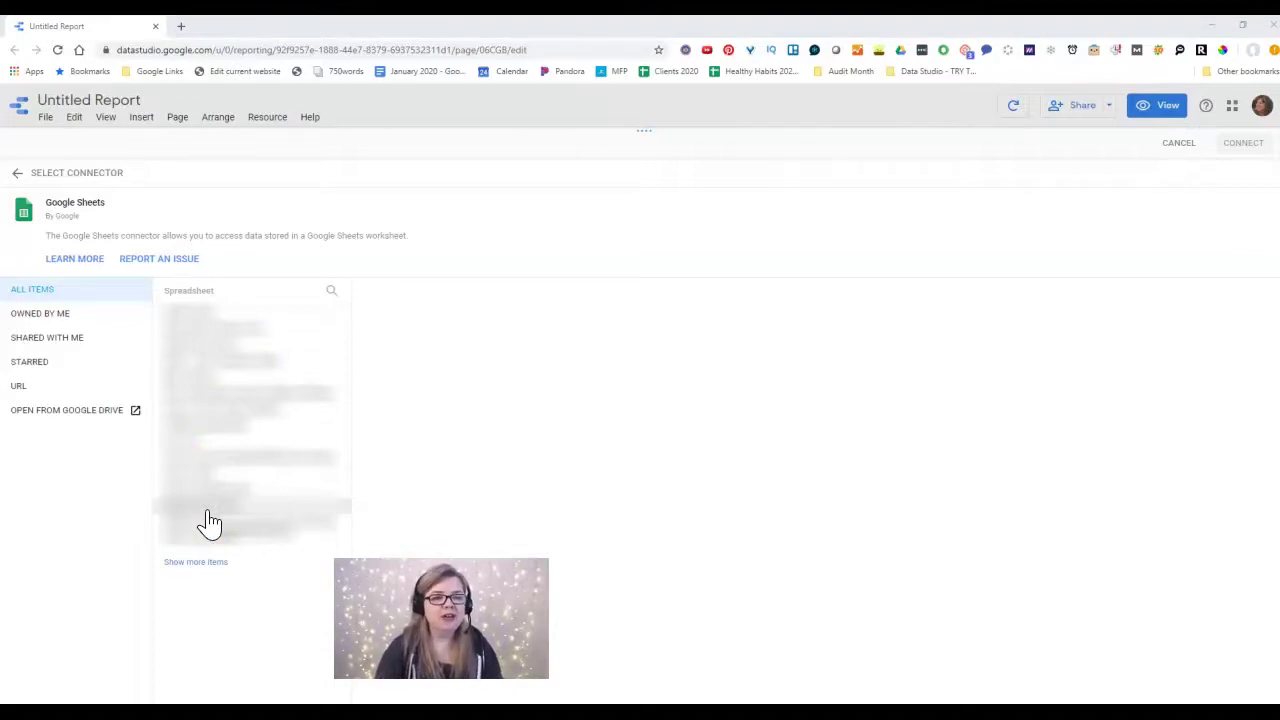
Connect the BRAINBREAKER worksheet of the Bear Attacks spreadsheet and add it to the report as a data source
{"action": "double_click", "coordinate": [189, 291]}
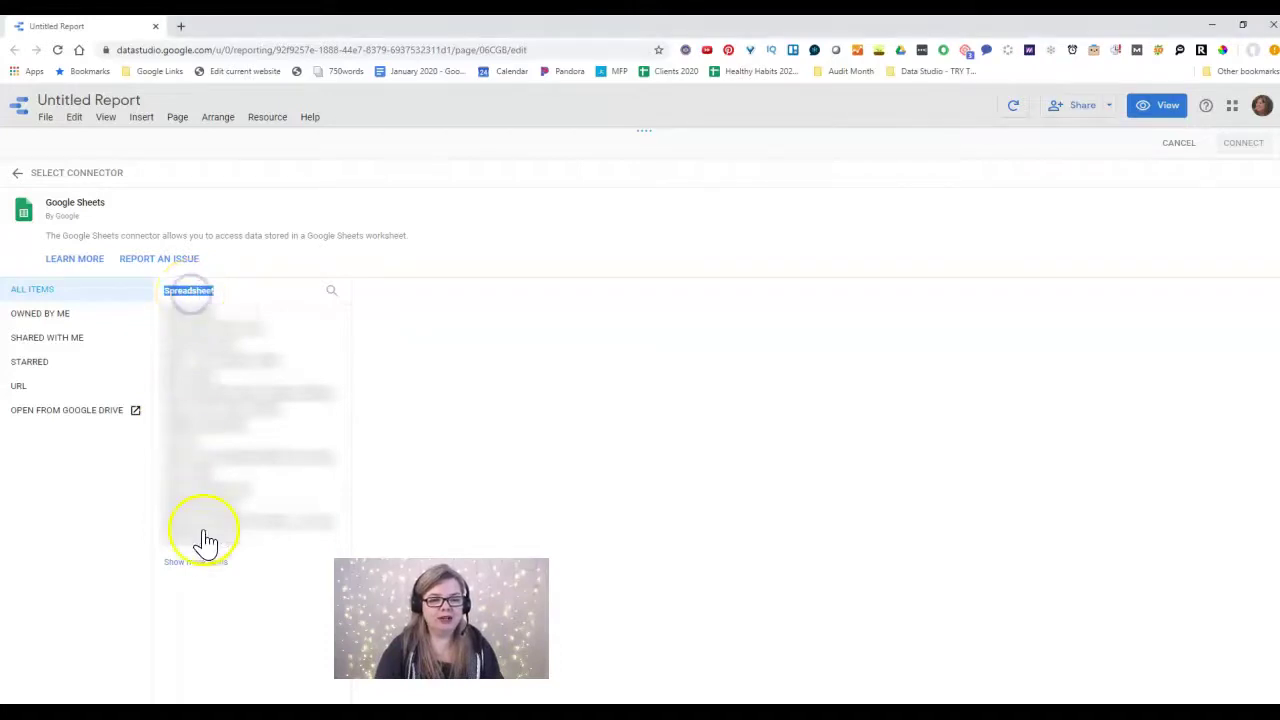
{"action": "left_click", "coordinate": [185, 388]}
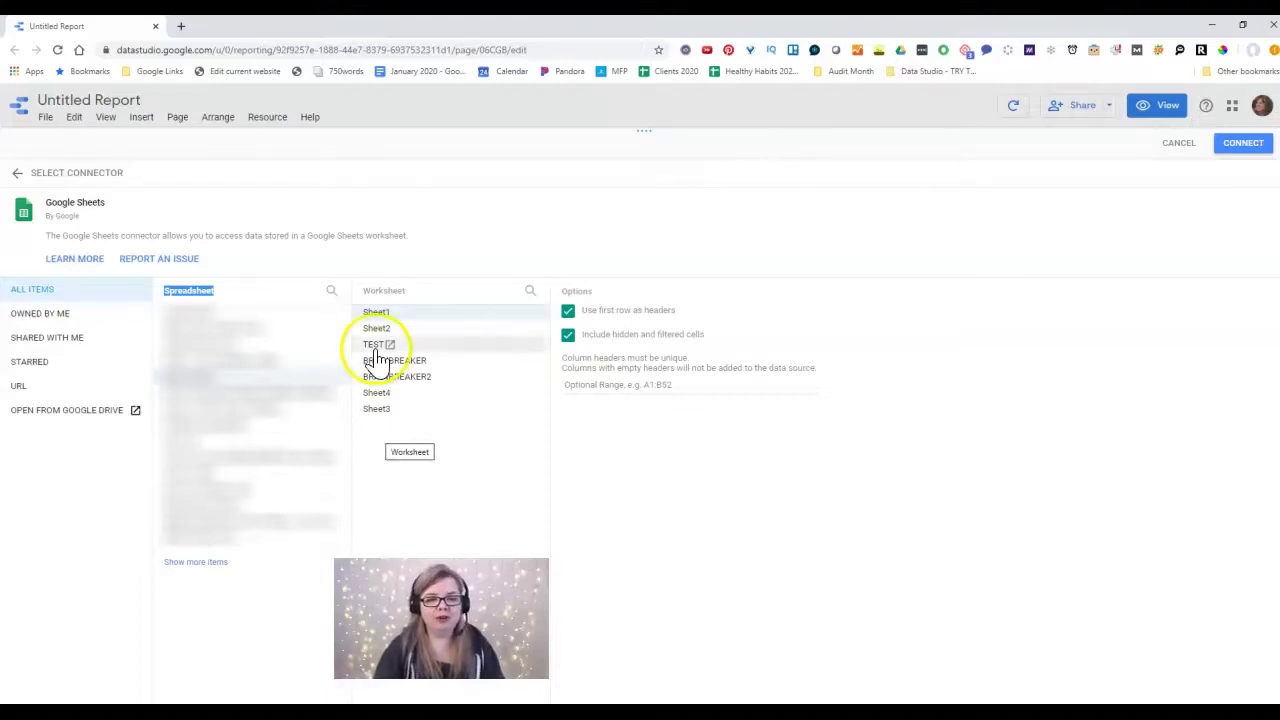
{"action": "left_click", "coordinate": [376, 378]}
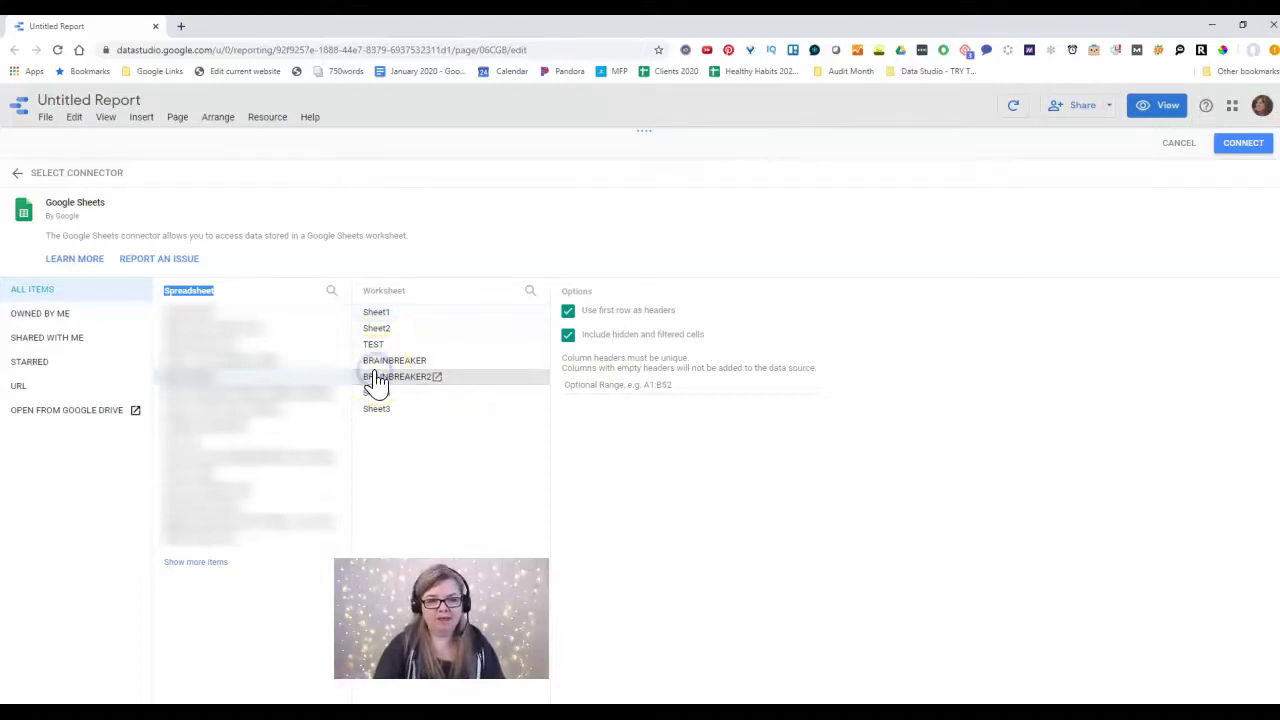
{"action": "left_click", "coordinate": [375, 362]}
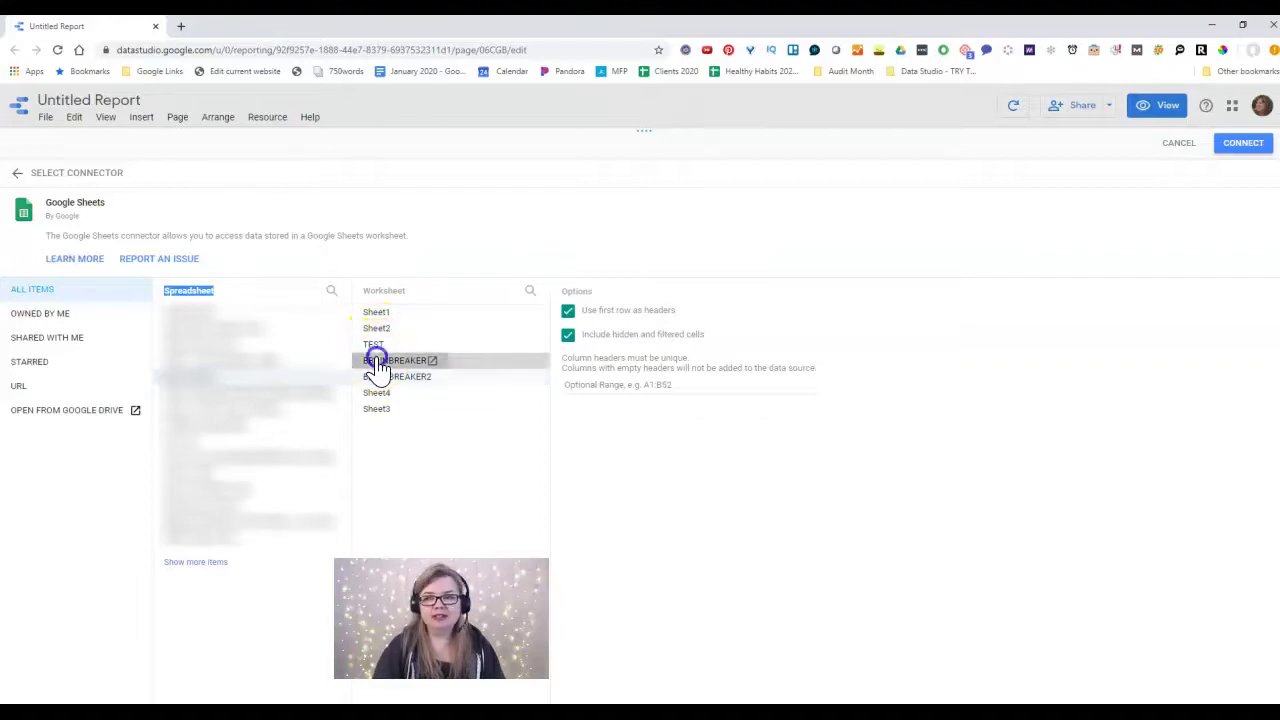
{"action": "left_click", "coordinate": [1238, 155]}
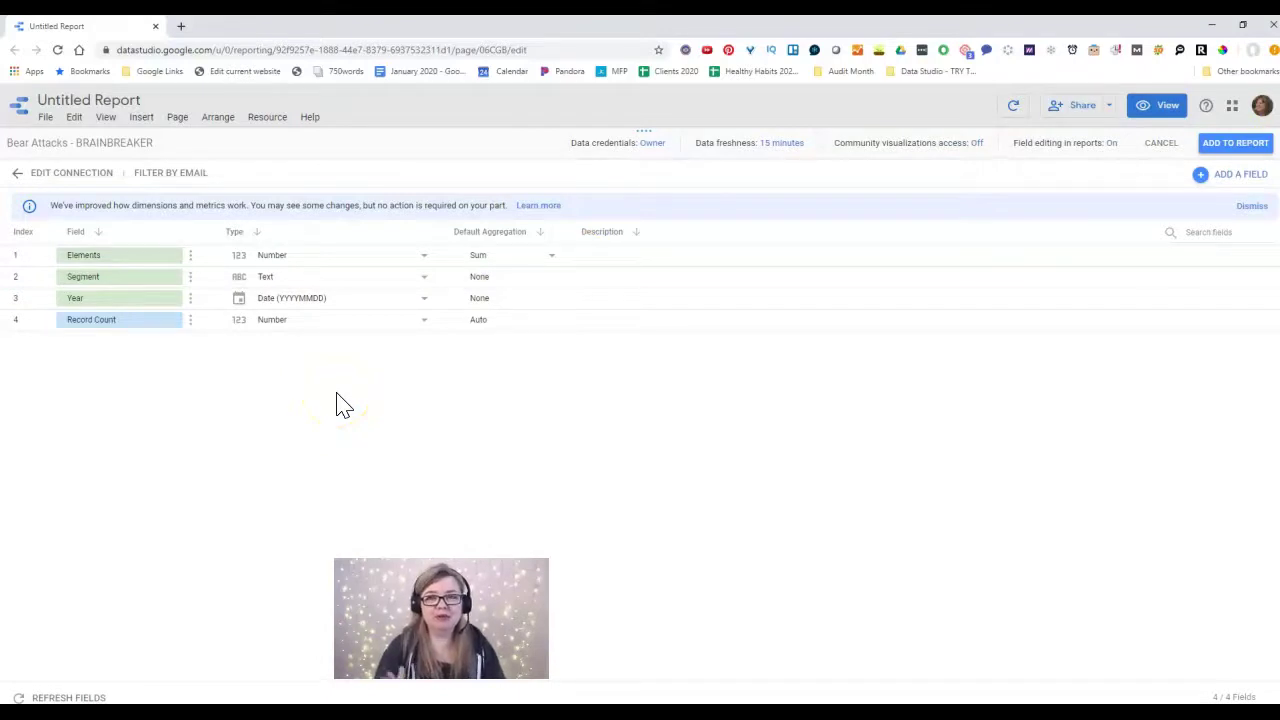
{"action": "left_click", "coordinate": [1230, 148]}
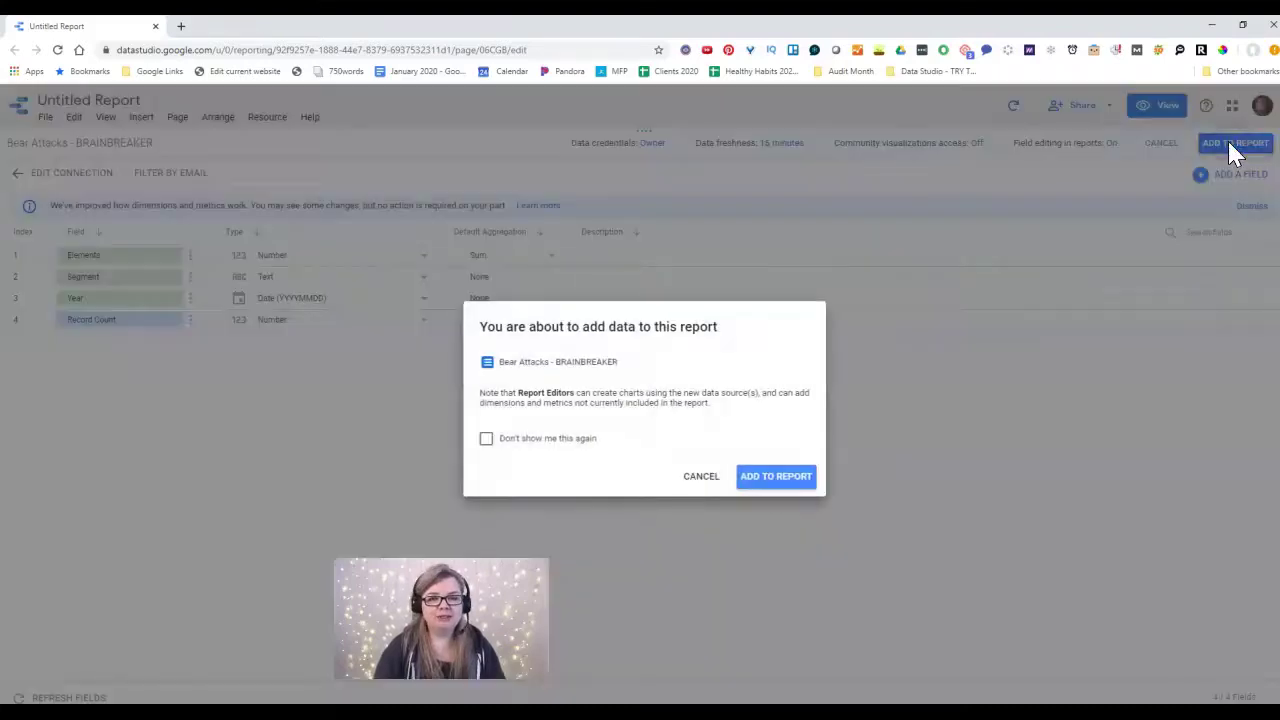
{"action": "left_click", "coordinate": [765, 479]}
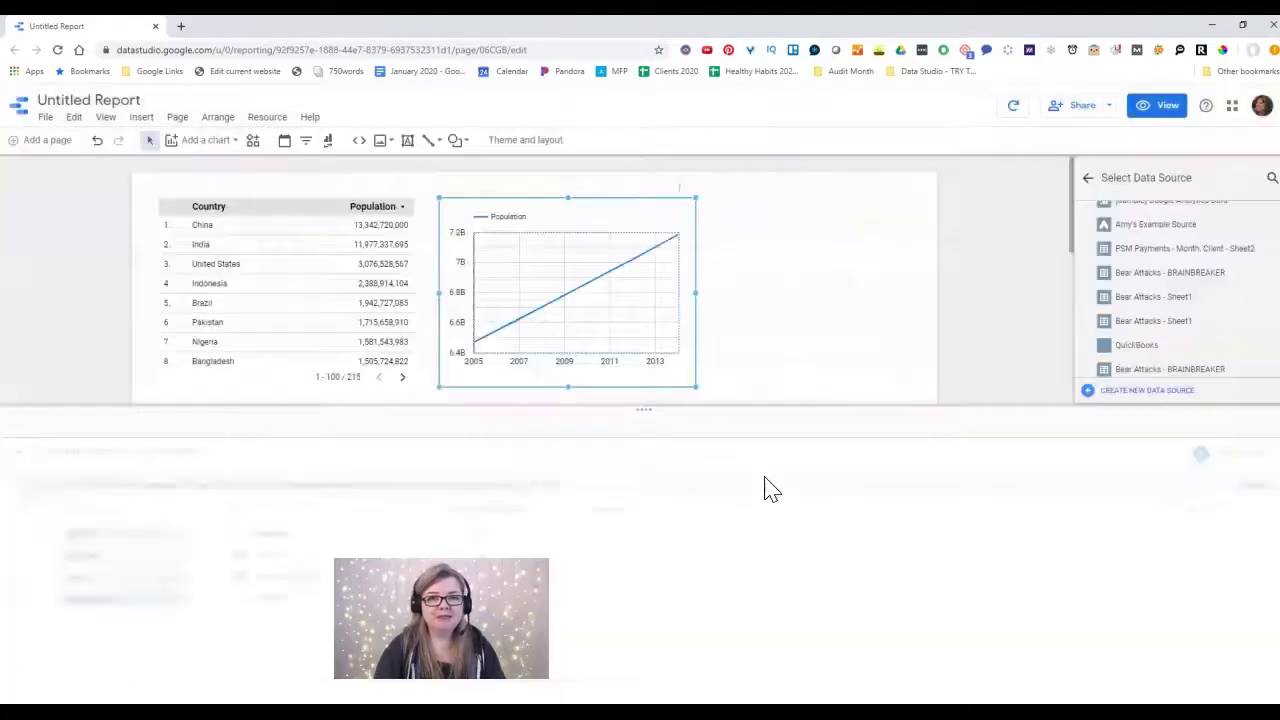
Check which data sources the country table and the time series chart use
{"action": "left_click", "coordinate": [200, 328]}
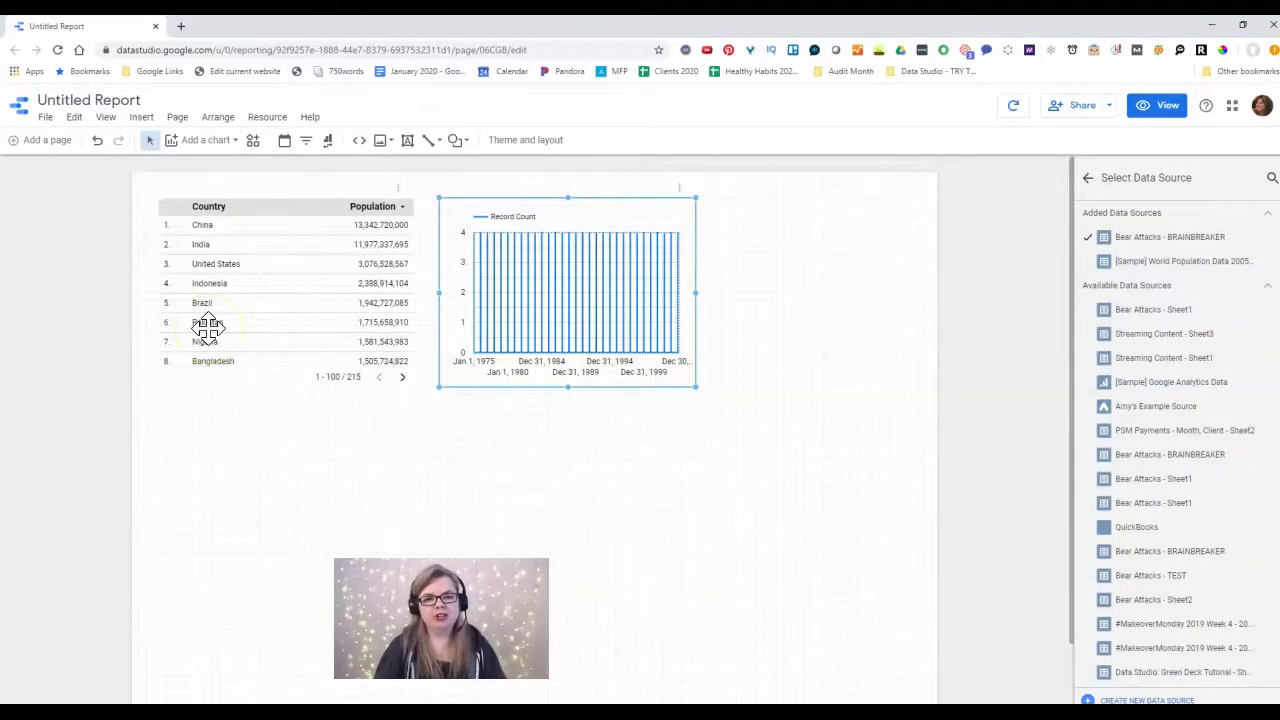
{"action": "left_click", "coordinate": [208, 326]}
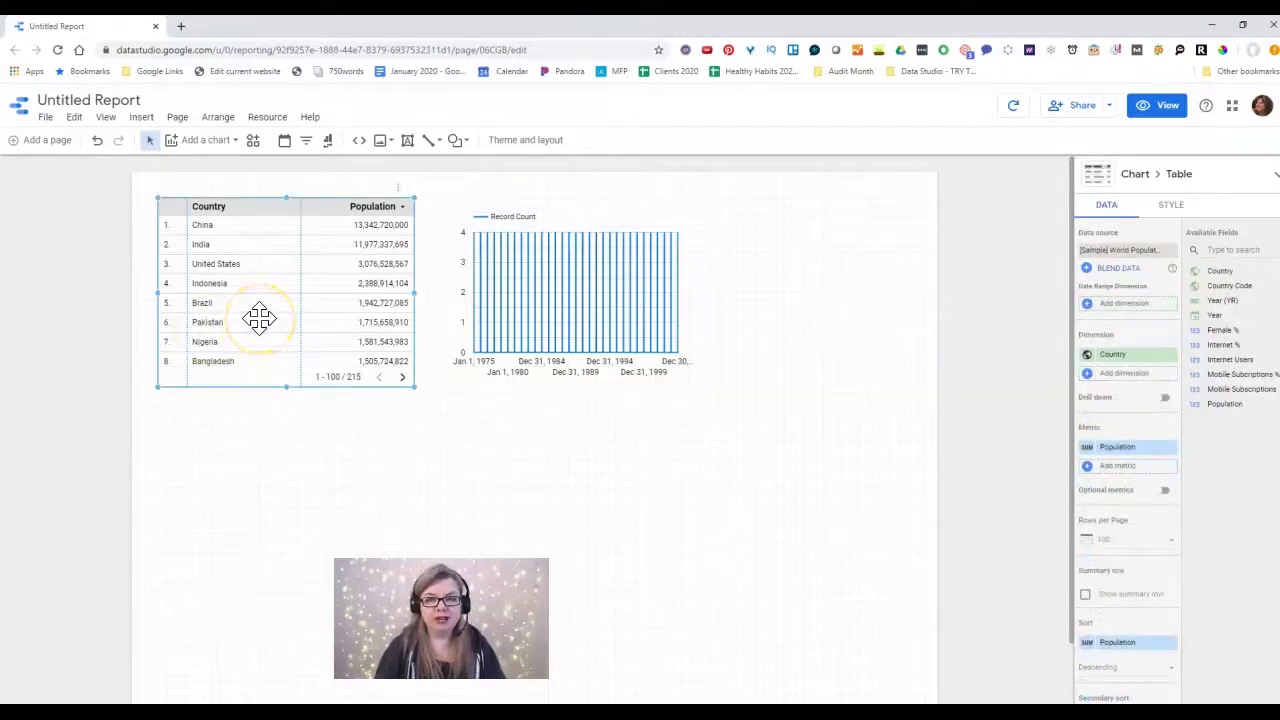
{"action": "left_click", "coordinate": [550, 325]}
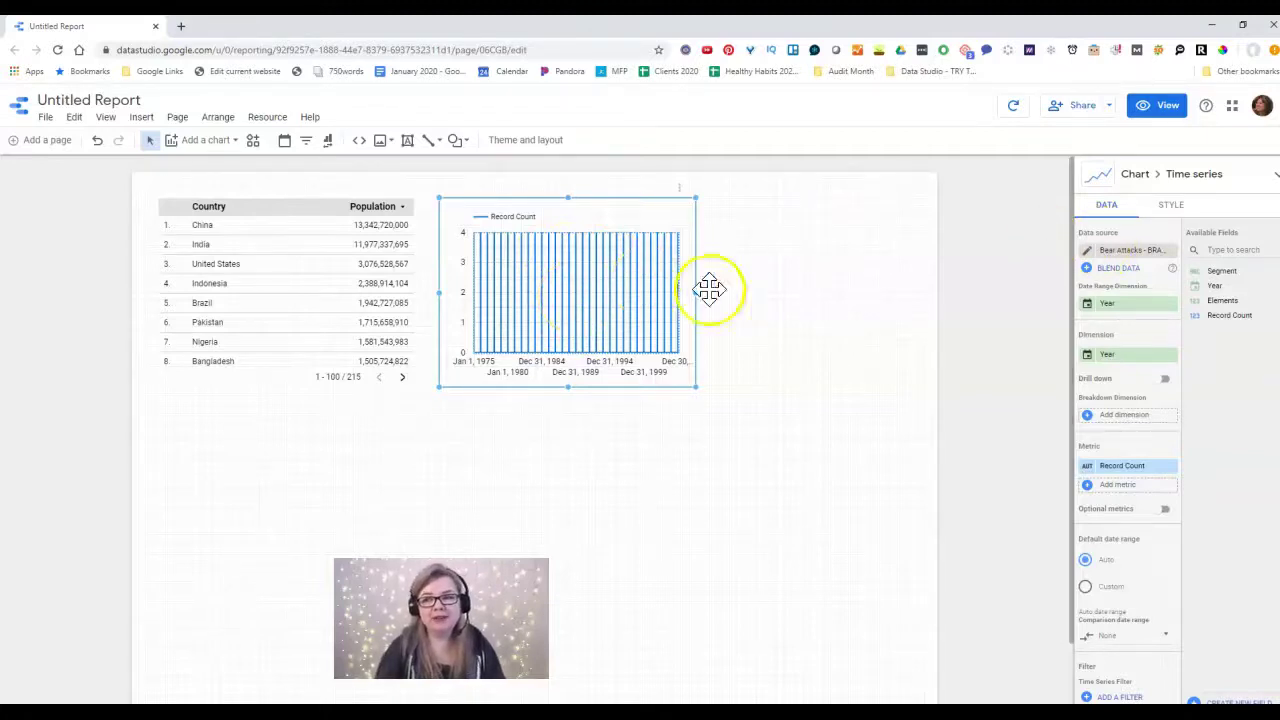
{"action": "left_click", "coordinate": [1130, 252]}
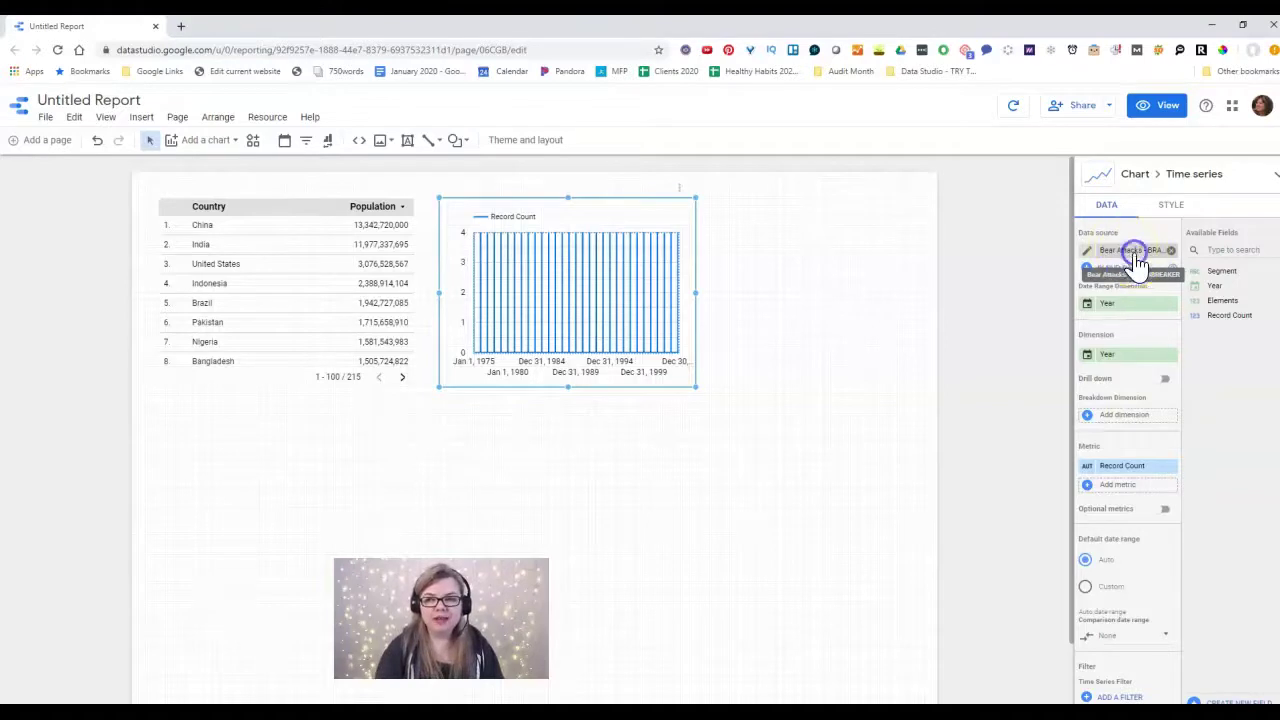